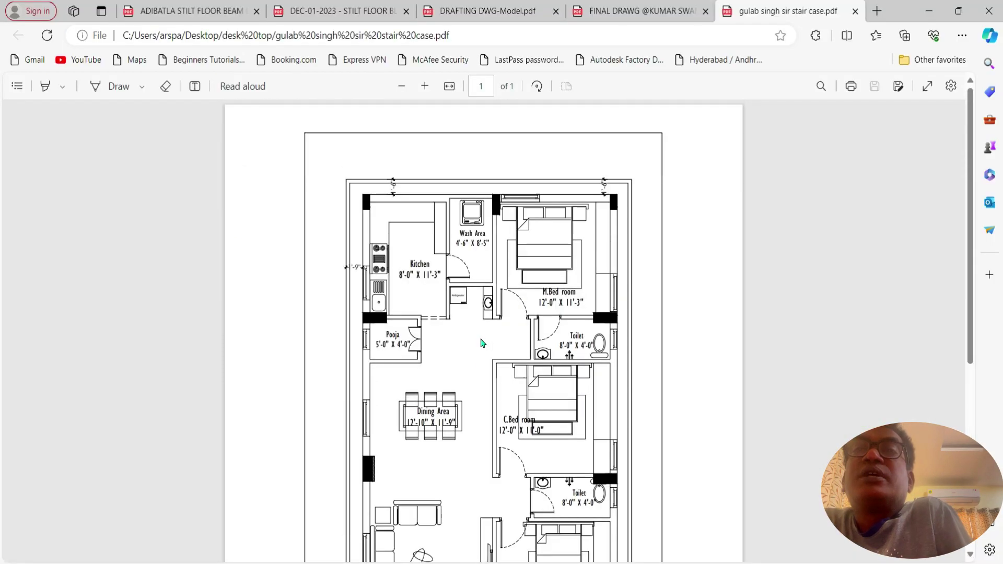
Step: Scroll up and down through the typical floor plan PDF in Edge to review it
{"action": "scroll", "coordinate": [481, 341], "scroll_direction": "down", "scroll_amount": 6}
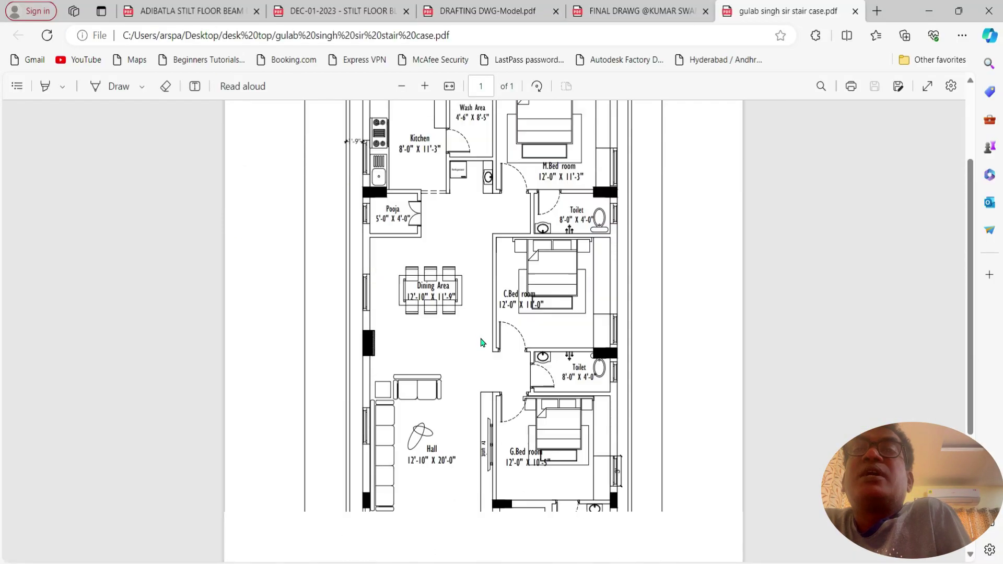
{"action": "scroll", "coordinate": [481, 342], "scroll_direction": "up", "scroll_amount": 5}
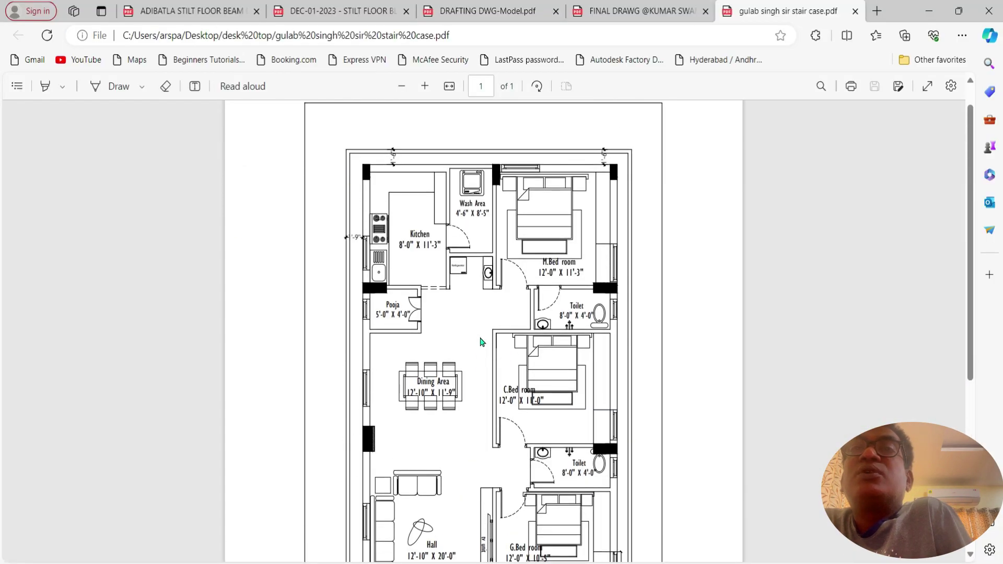
{"action": "scroll", "coordinate": [478, 341], "scroll_direction": "down", "scroll_amount": 3}
{"action": "scroll", "coordinate": [477, 344], "scroll_direction": "down", "scroll_amount": 3}
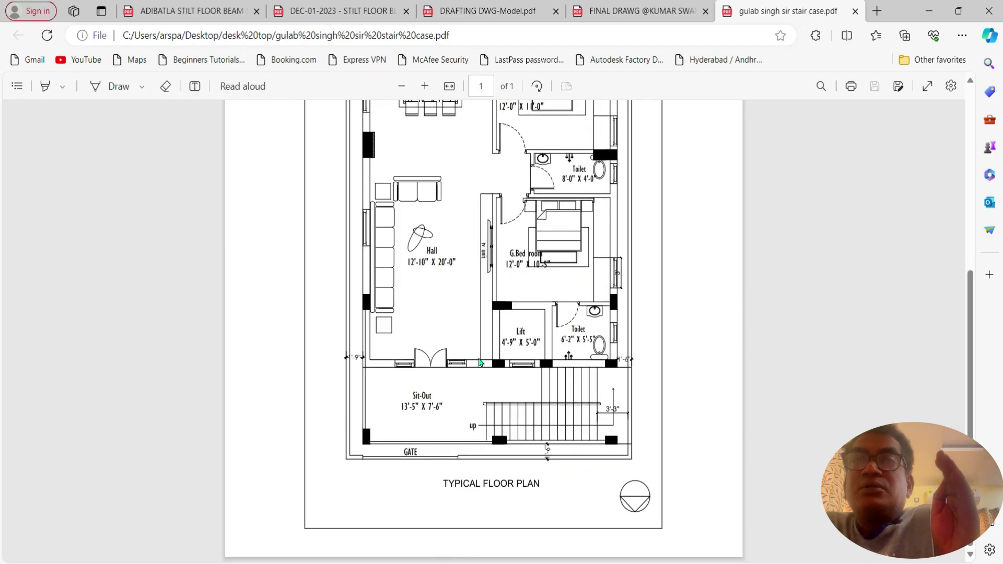
{"action": "scroll", "coordinate": [478, 362], "scroll_direction": "up", "scroll_amount": 4}
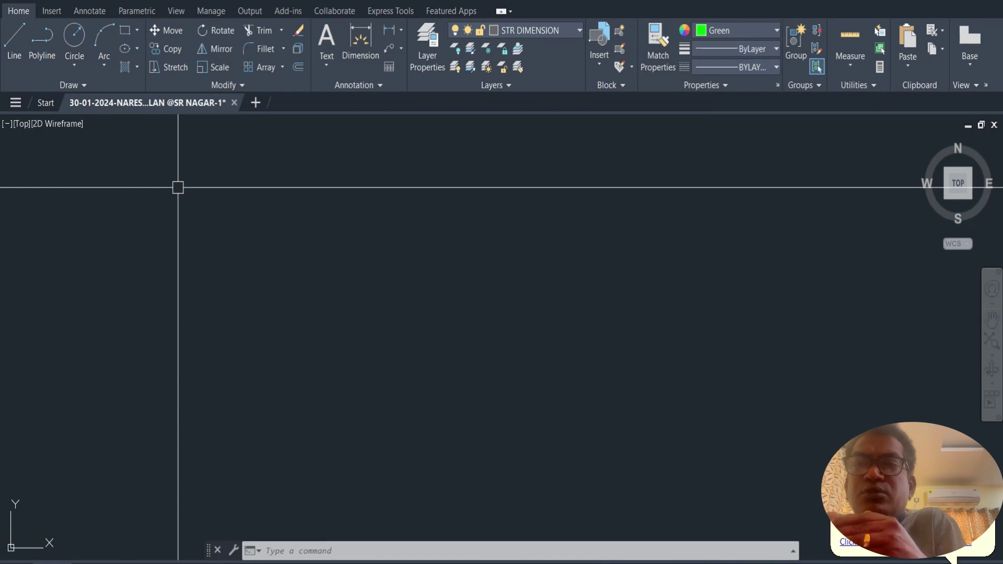
{"action": "left_click", "coordinate": [52, 11]}
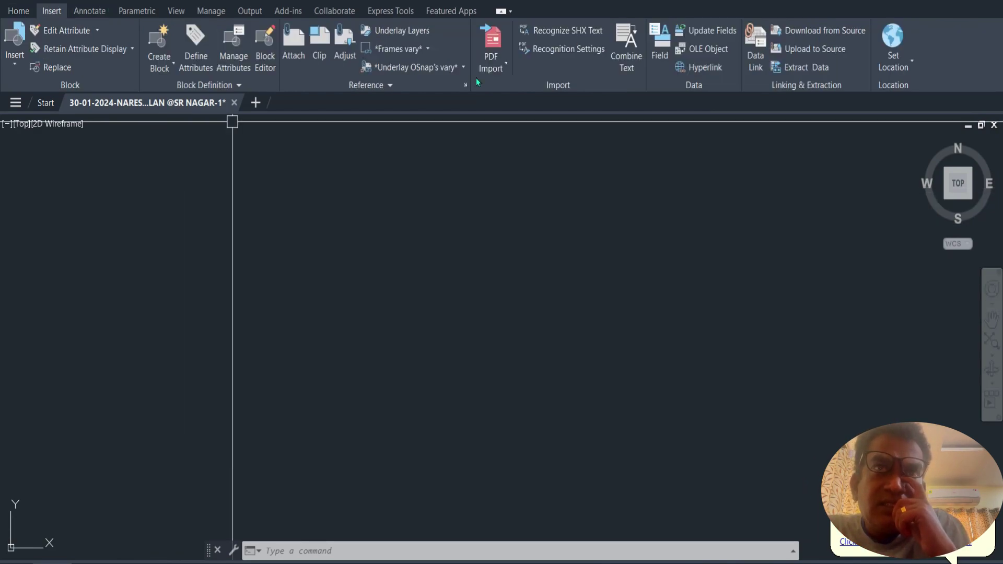
{"action": "left_click", "coordinate": [296, 51]}
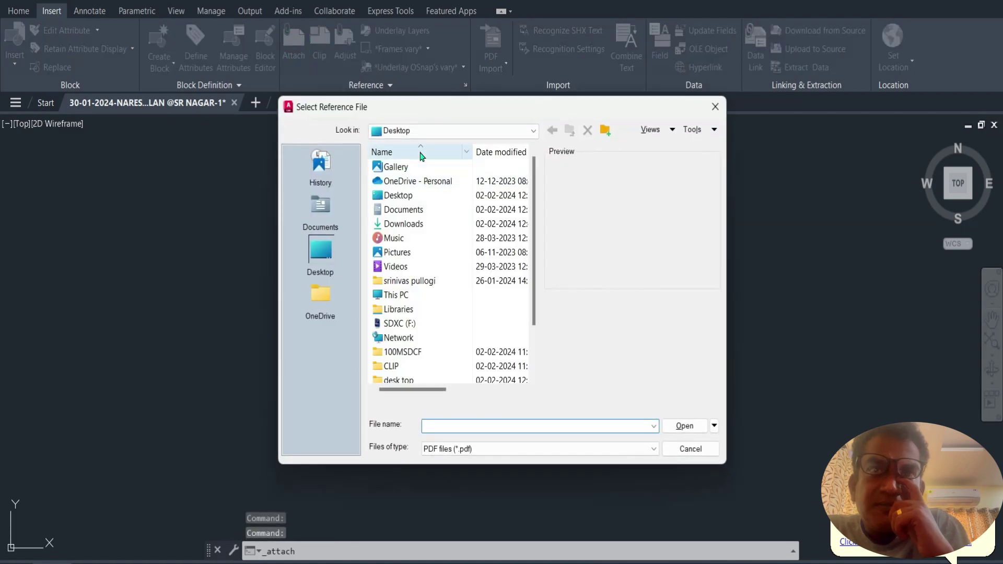
{"action": "scroll", "coordinate": [444, 262], "scroll_direction": "down", "scroll_amount": 2}
{"action": "left_click", "coordinate": [445, 367]}
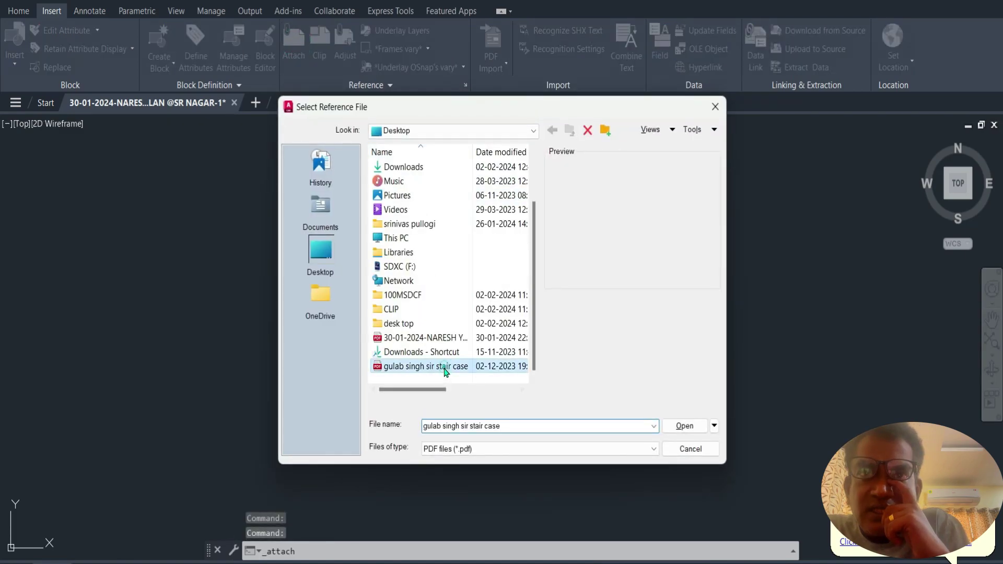
{"action": "left_click", "coordinate": [680, 428]}
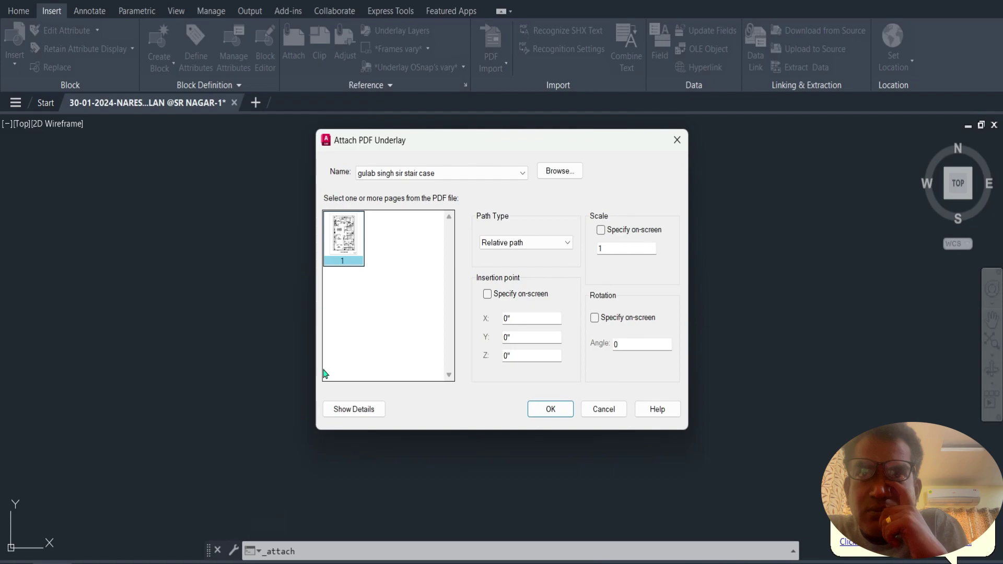
{"action": "left_click", "coordinate": [548, 409]}
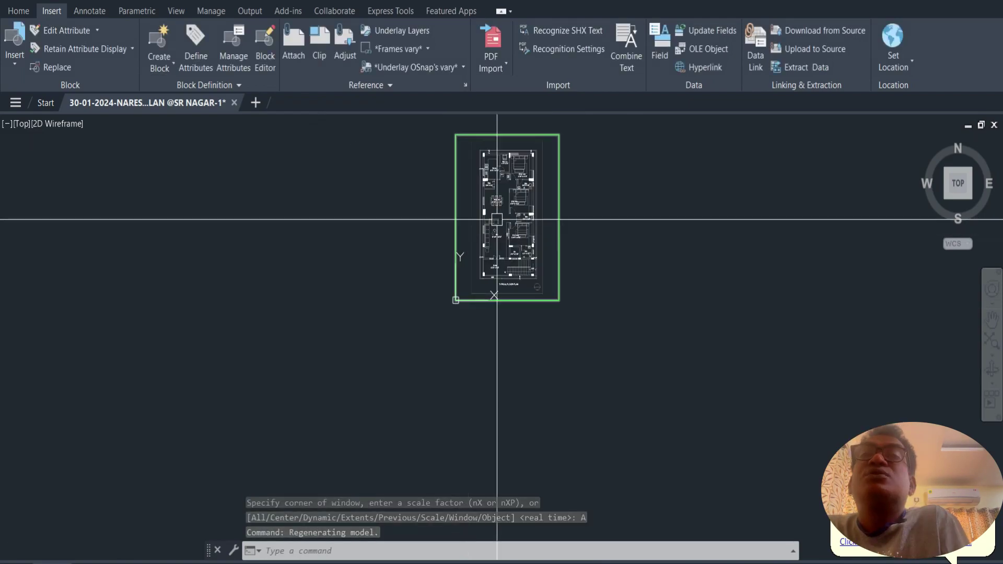
Step: Zoom in on the attached underlay and select its frame to show the PDF Underlay options
{"action": "scroll", "coordinate": [495, 261], "scroll_direction": "up", "scroll_amount": 8}
{"action": "scroll", "coordinate": [495, 237], "scroll_direction": "down", "scroll_amount": 5}
{"action": "scroll", "coordinate": [414, 248], "scroll_direction": "up", "scroll_amount": 8}
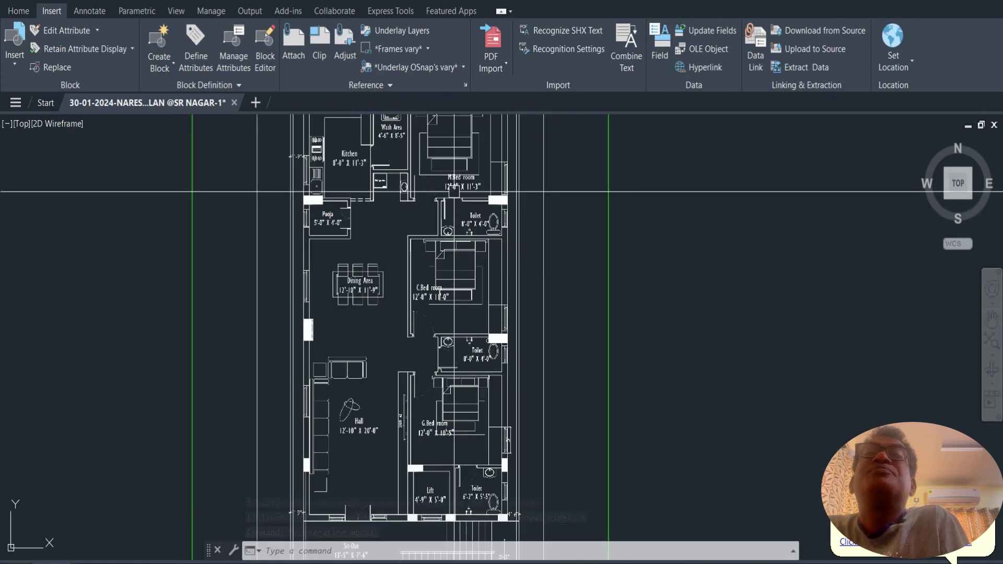
{"action": "left_click", "coordinate": [415, 248]}
{"action": "scroll", "coordinate": [402, 256], "scroll_direction": "down", "scroll_amount": 6}
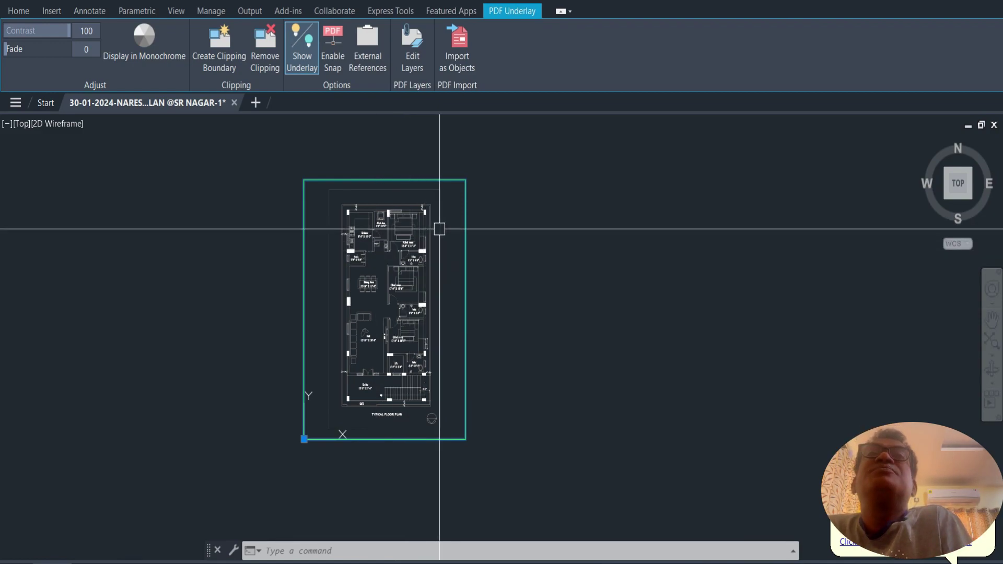
Step: Import the whole underlay as objects by windowing around the plan, then unload the PDF
{"action": "left_click", "coordinate": [468, 44]}
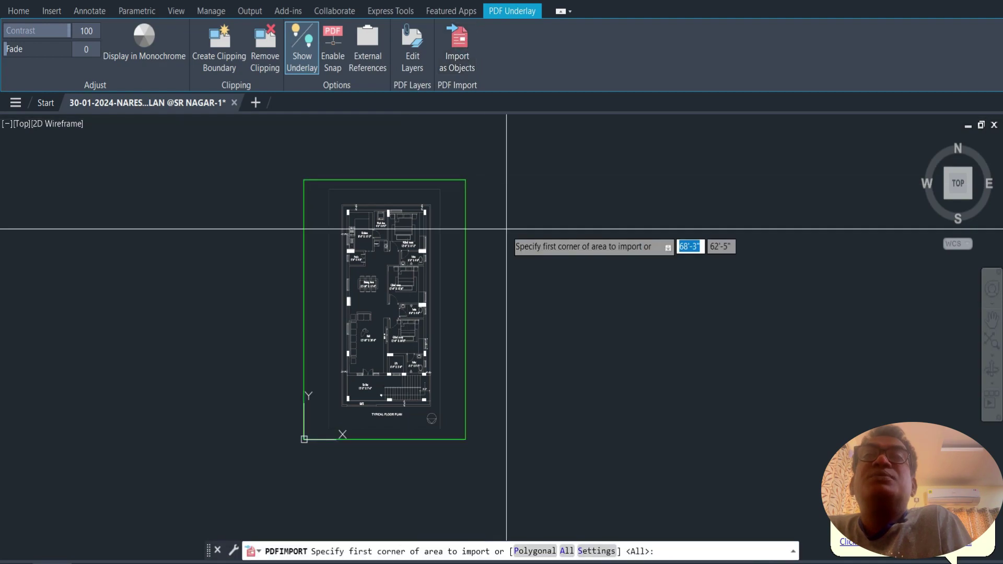
{"action": "left_click", "coordinate": [465, 180]}
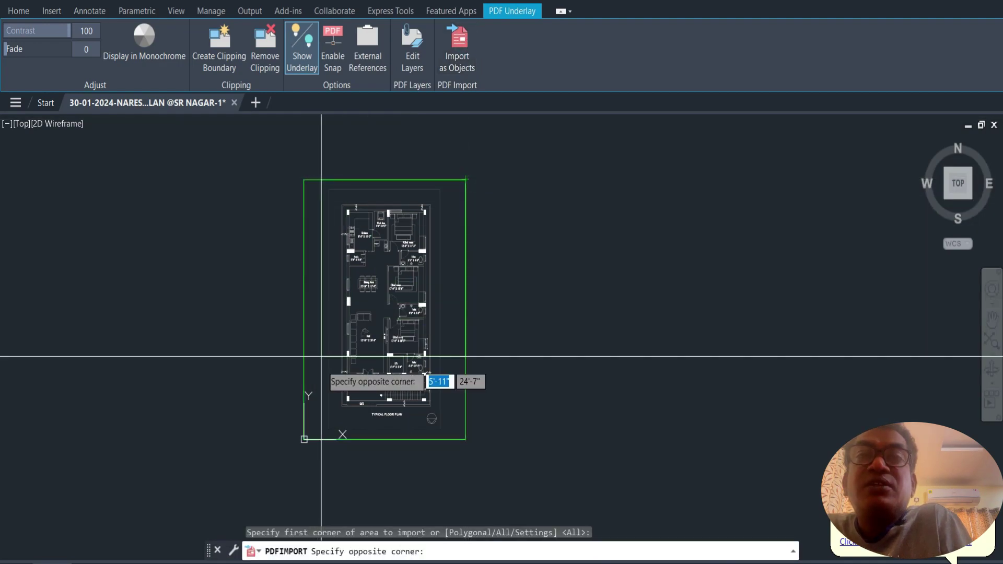
{"action": "scroll", "coordinate": [304, 439], "scroll_direction": "up", "scroll_amount": 6}
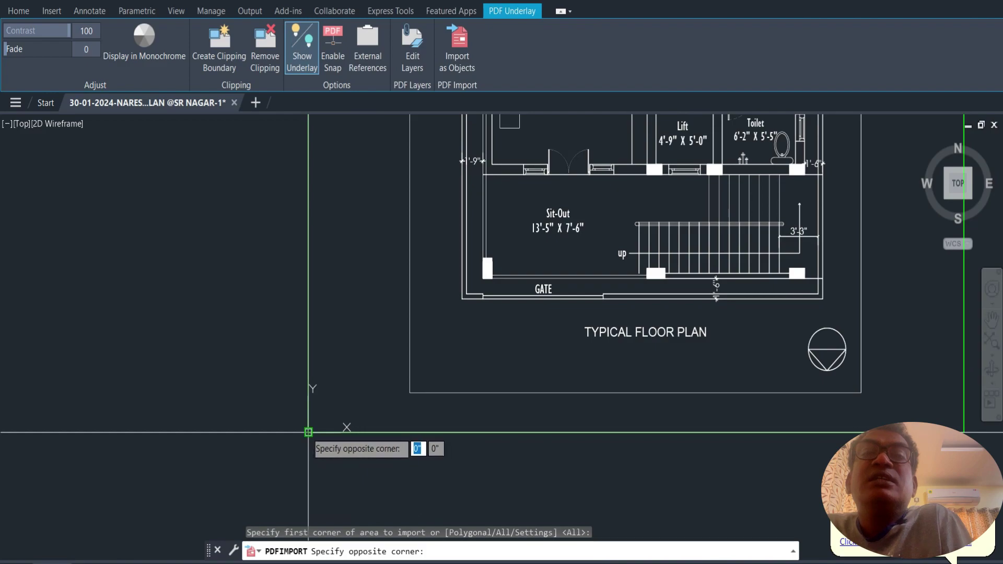
{"action": "left_click", "coordinate": [308, 433]}
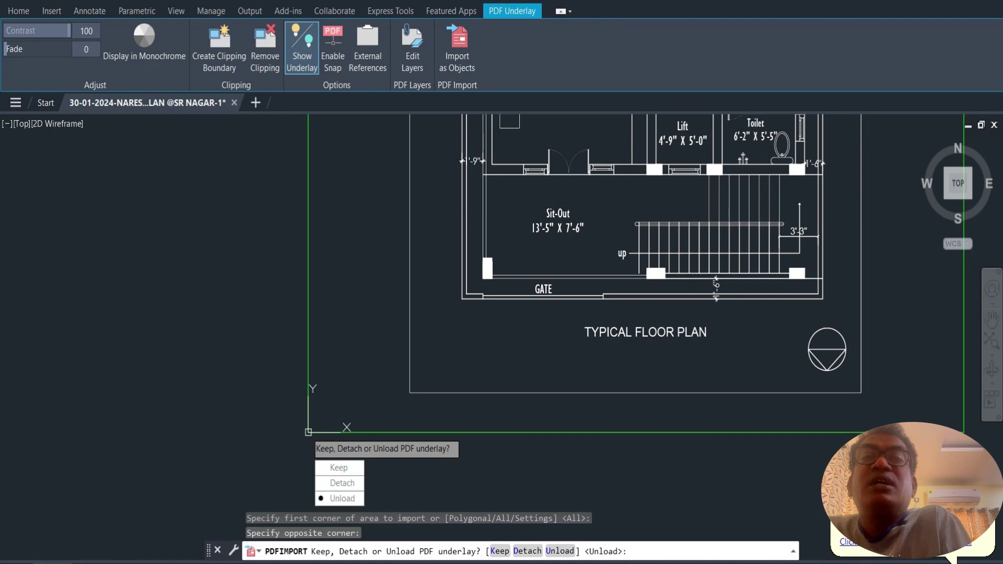
{"action": "type", "text": "U"}
{"action": "key", "text": "Return"}
{"action": "scroll", "coordinate": [471, 315], "scroll_direction": "down", "scroll_amount": 5}
{"action": "scroll", "coordinate": [472, 315], "scroll_direction": "up", "scroll_amount": 5}
{"action": "scroll", "coordinate": [472, 315], "scroll_direction": "down", "scroll_amount": 4}
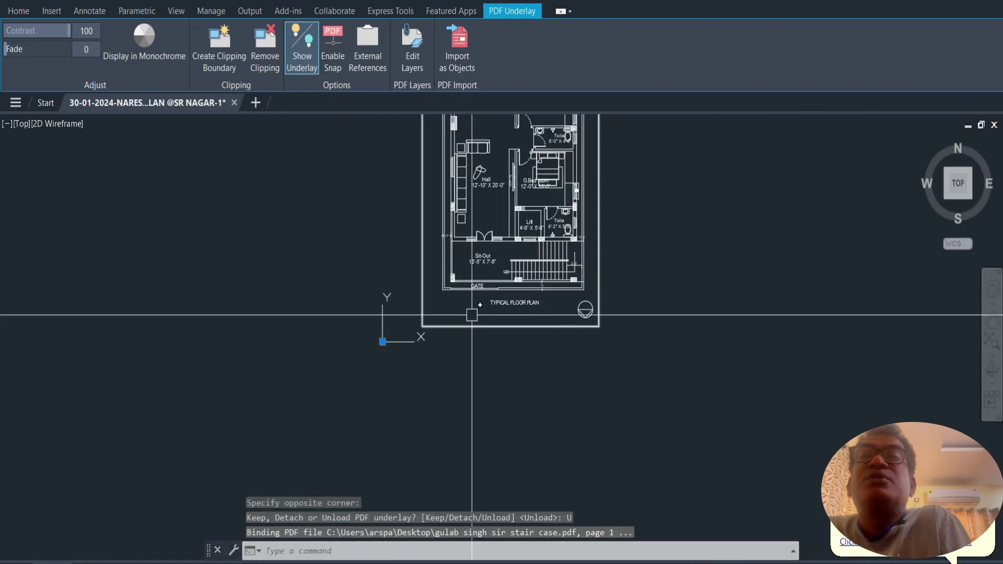
{"action": "scroll", "coordinate": [496, 295], "scroll_direction": "up", "scroll_amount": 4}
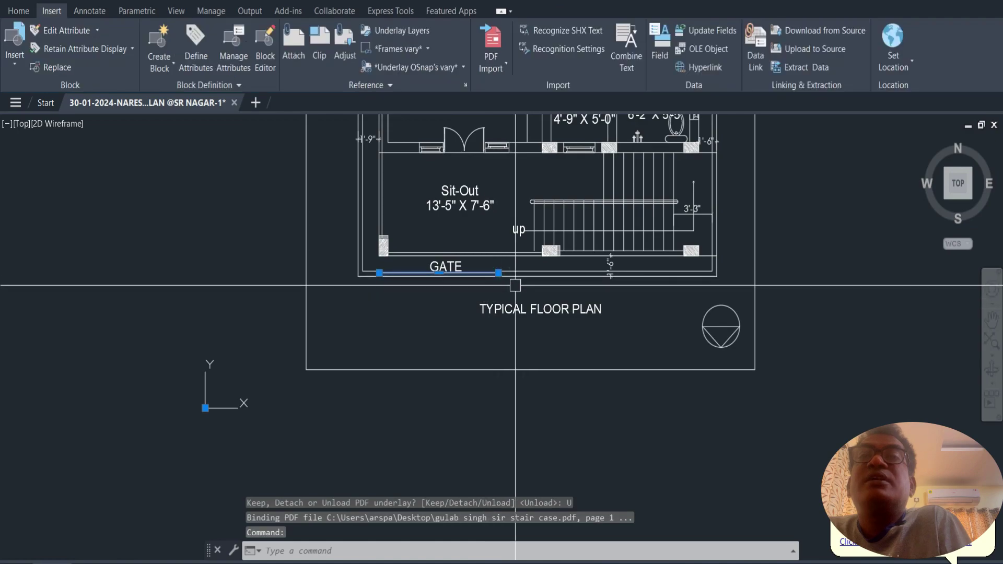
Step: Clear the leftover GATE line selection and any active command
{"action": "key", "text": "Escape"}
{"action": "scroll", "coordinate": [515, 285], "scroll_direction": "down", "scroll_amount": 4}
{"action": "key", "text": "Escape"}
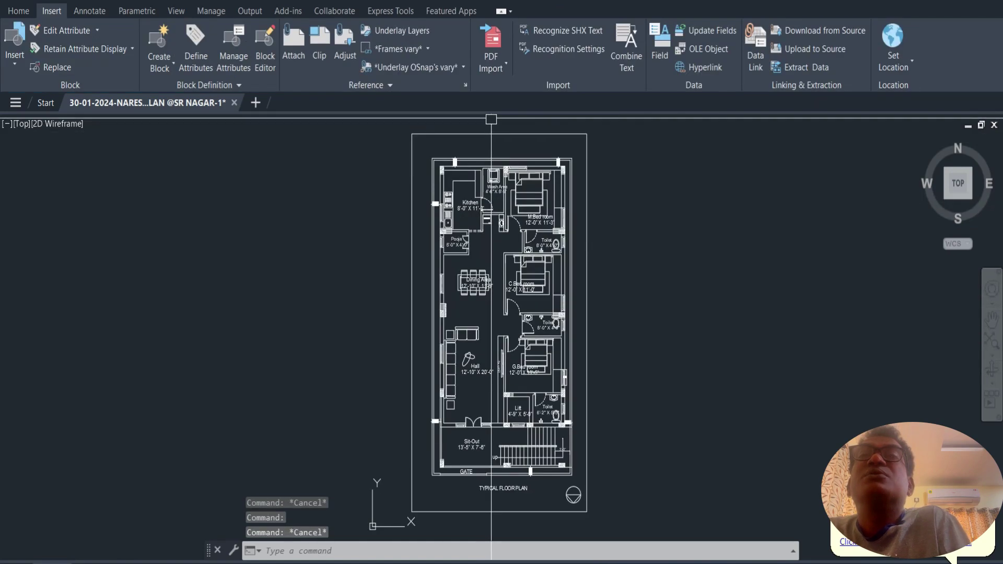
{"action": "scroll", "coordinate": [489, 135], "scroll_direction": "up", "scroll_amount": 2}
Step: Add a 1'-6" linear dimension (DLI) snapped to the top-left wall corners
{"action": "type", "text": "DLI"}
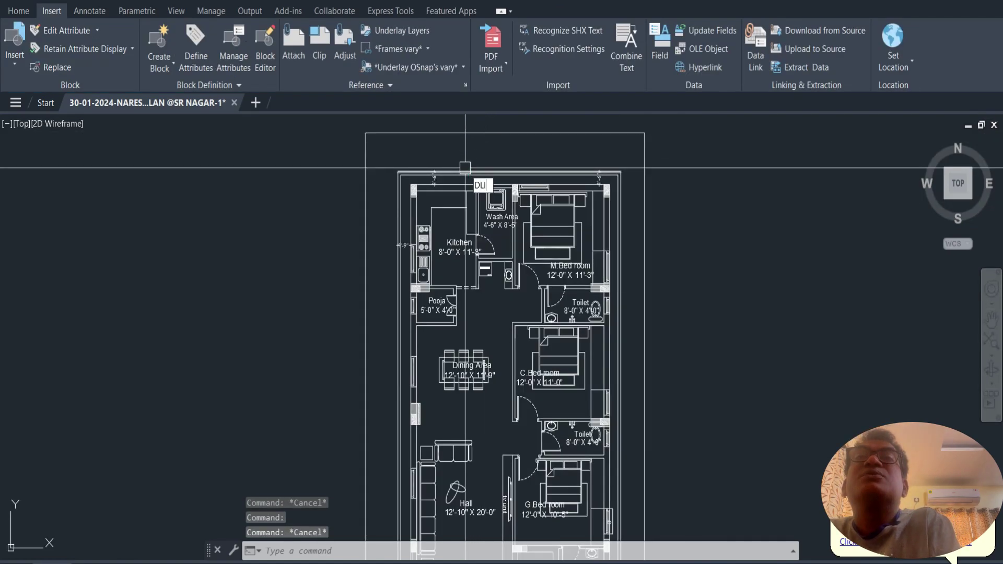
{"action": "key", "text": "Return"}
{"action": "scroll", "coordinate": [447, 308], "scroll_direction": "up", "scroll_amount": 4}
{"action": "scroll", "coordinate": [472, 210], "scroll_direction": "down", "scroll_amount": 3}
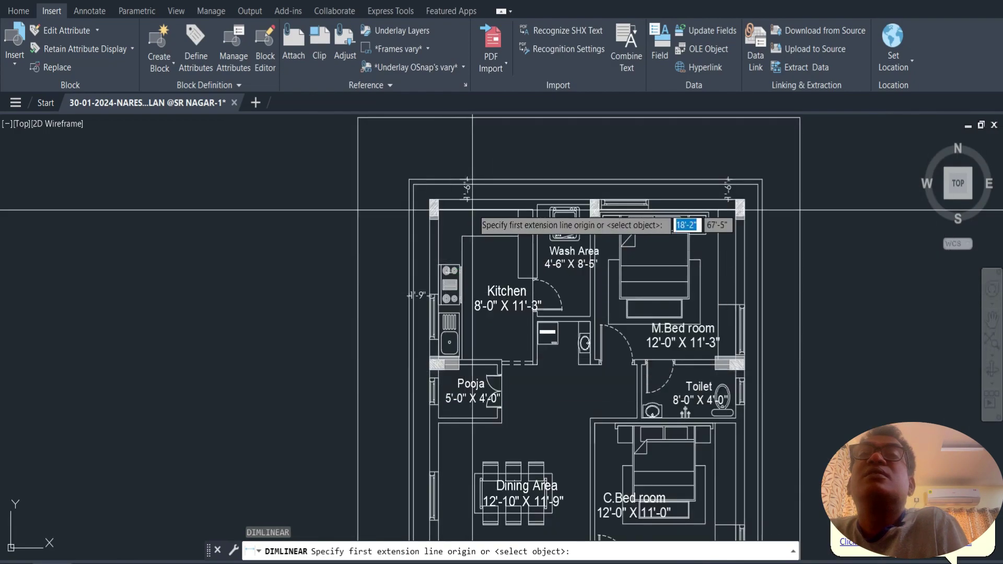
{"action": "scroll", "coordinate": [472, 209], "scroll_direction": "up", "scroll_amount": 5}
{"action": "scroll", "coordinate": [476, 219], "scroll_direction": "down", "scroll_amount": 2}
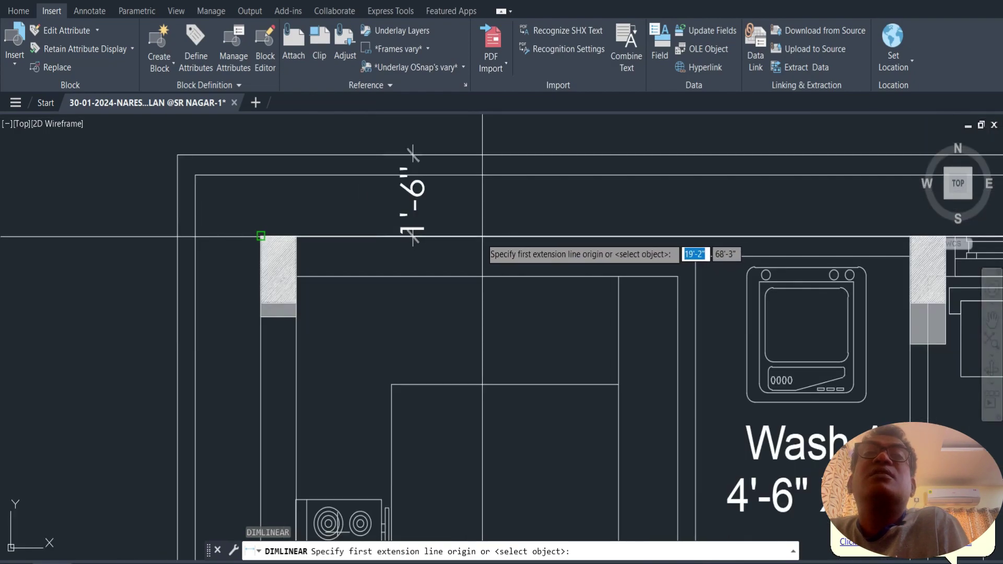
{"action": "left_click", "coordinate": [260, 236]}
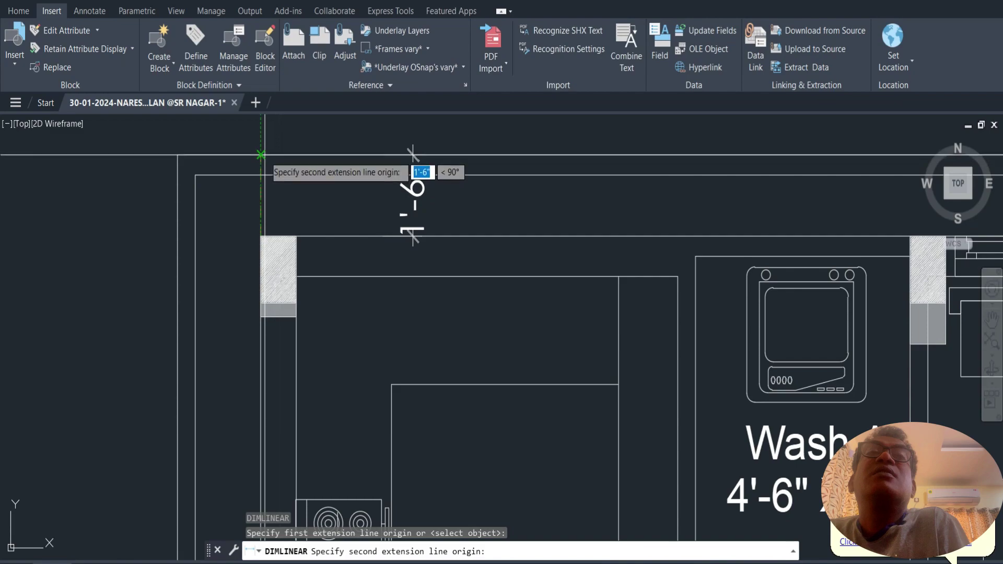
{"action": "left_click", "coordinate": [261, 155]}
{"action": "scroll", "coordinate": [268, 140], "scroll_direction": "up", "scroll_amount": 2}
{"action": "scroll", "coordinate": [274, 186], "scroll_direction": "down", "scroll_amount": 4}
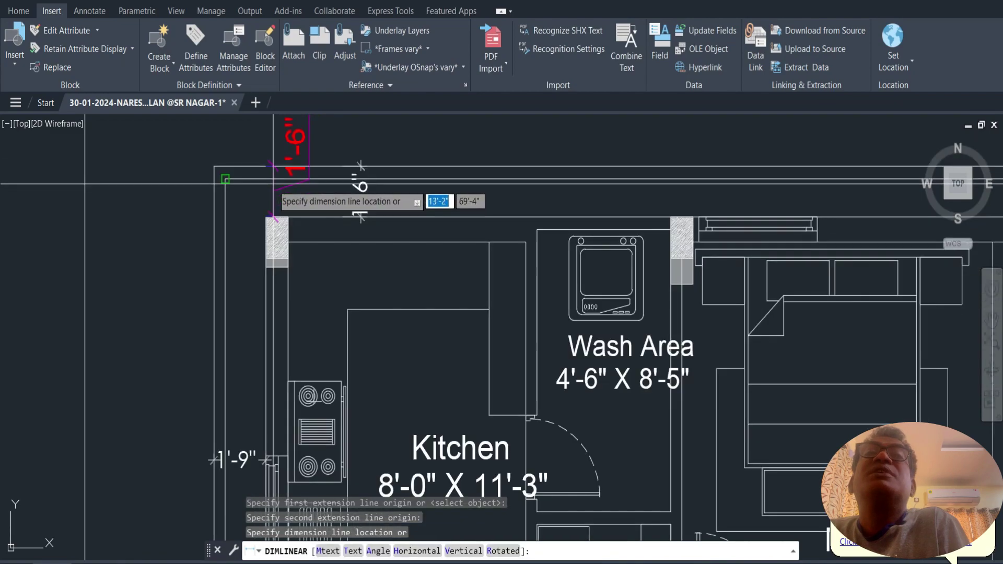
{"action": "left_click", "coordinate": [309, 183]}
{"action": "scroll", "coordinate": [363, 188], "scroll_direction": "down", "scroll_amount": 4}
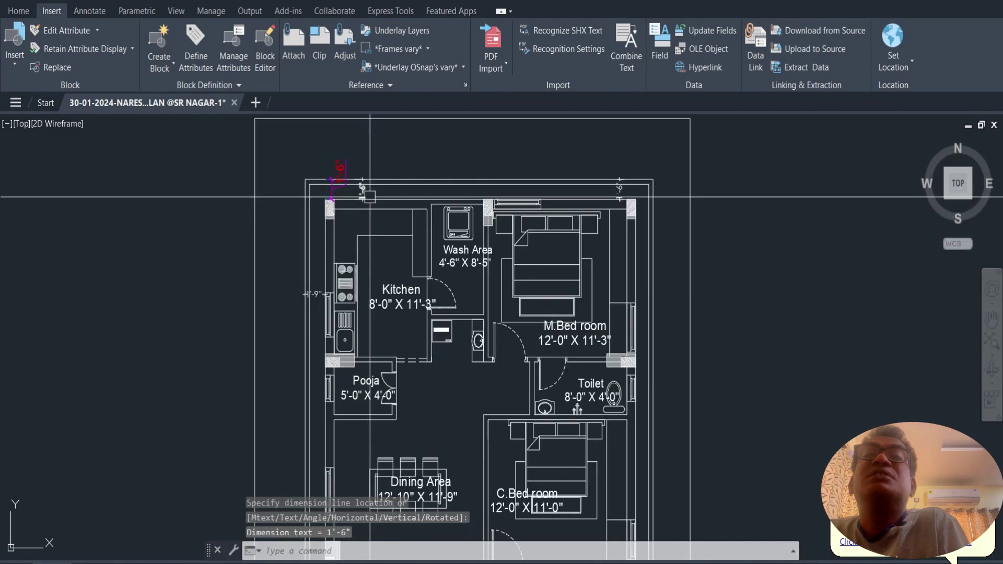
{"action": "scroll", "coordinate": [322, 269], "scroll_direction": "up", "scroll_amount": 6}
Step: Add a second linear dimension of 1'-9" along the adjacent wall
{"action": "key", "text": "Return"}
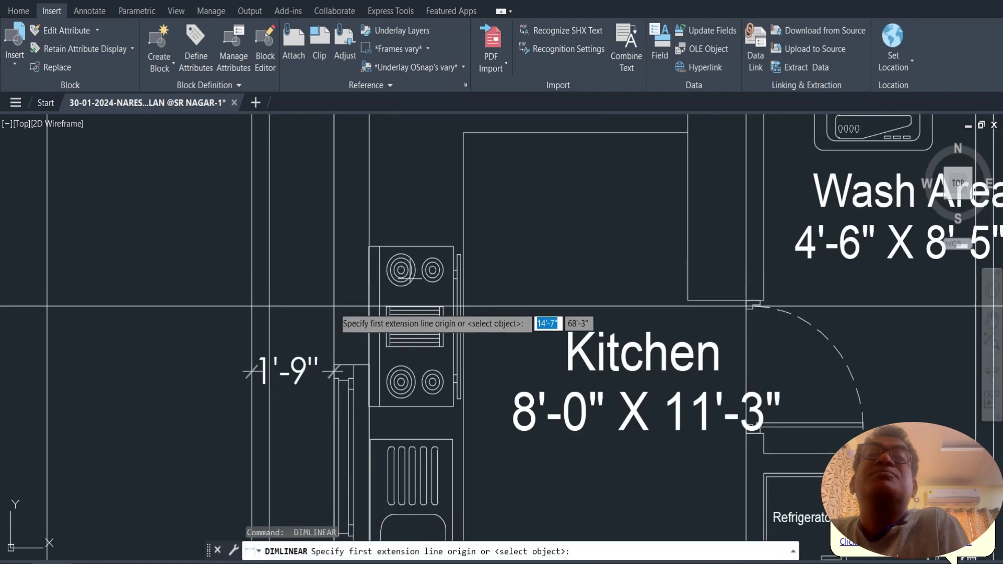
{"action": "left_click", "coordinate": [334, 306]}
{"action": "scroll", "coordinate": [264, 320], "scroll_direction": "down", "scroll_amount": 4}
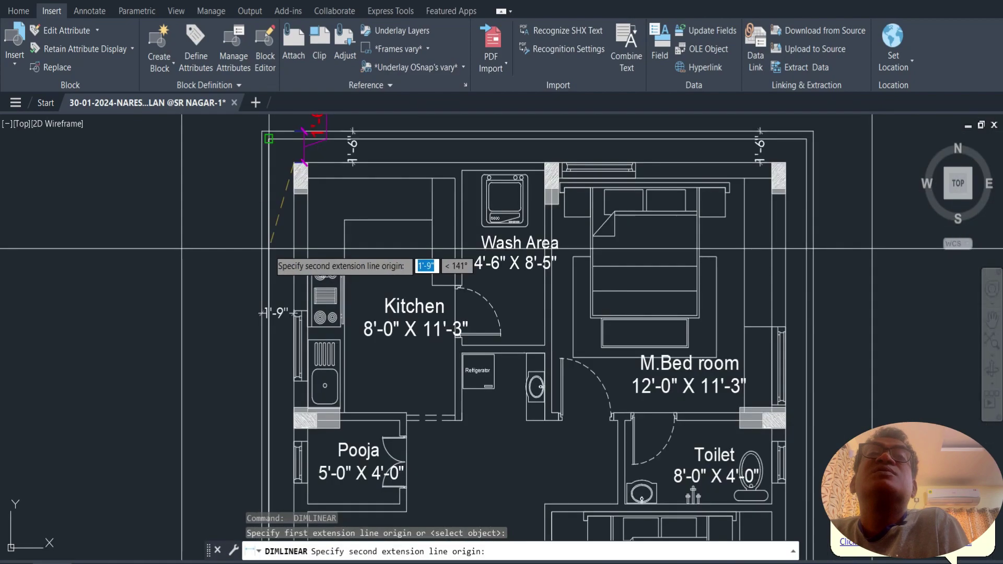
{"action": "scroll", "coordinate": [254, 180], "scroll_direction": "up", "scroll_amount": 4}
{"action": "scroll", "coordinate": [254, 180], "scroll_direction": "down", "scroll_amount": 1}
{"action": "left_click", "coordinate": [264, 206]}
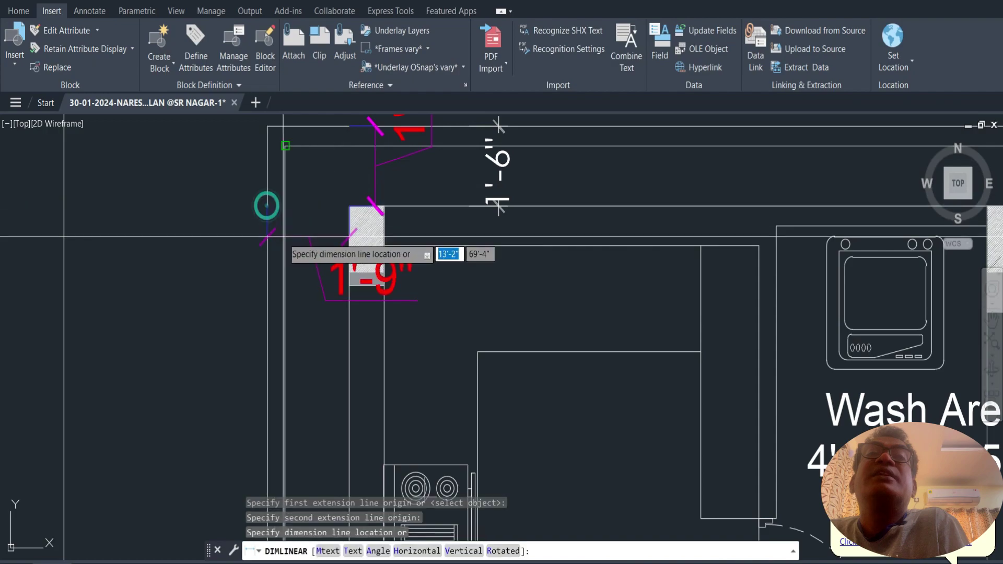
{"action": "scroll", "coordinate": [269, 261], "scroll_direction": "down", "scroll_amount": 3}
{"action": "left_click", "coordinate": [273, 329]}
{"action": "scroll", "coordinate": [272, 311], "scroll_direction": "down", "scroll_amount": 2}
{"action": "scroll", "coordinate": [298, 313], "scroll_direction": "up", "scroll_amount": 2}
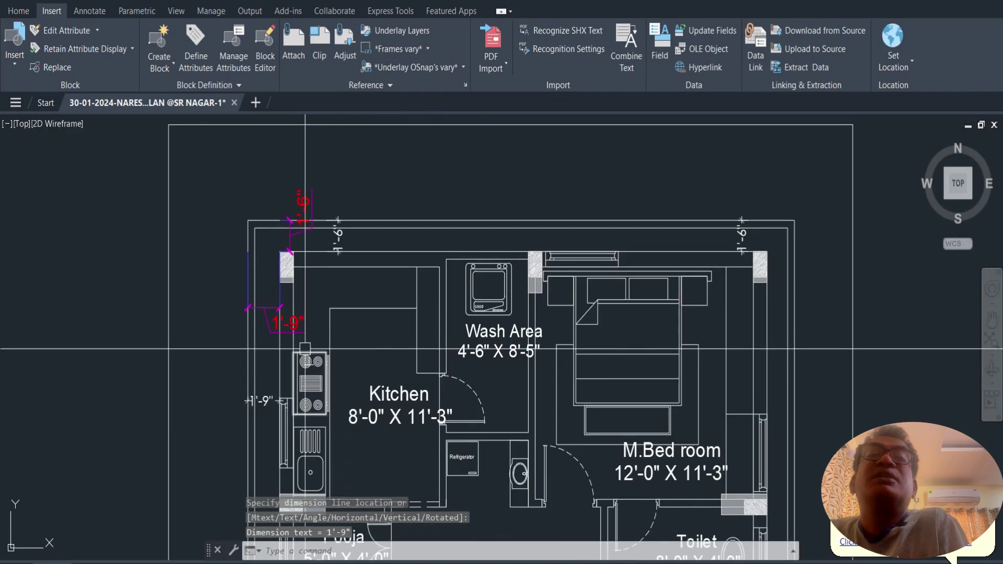
{"action": "scroll", "coordinate": [413, 338], "scroll_direction": "down", "scroll_amount": 4}
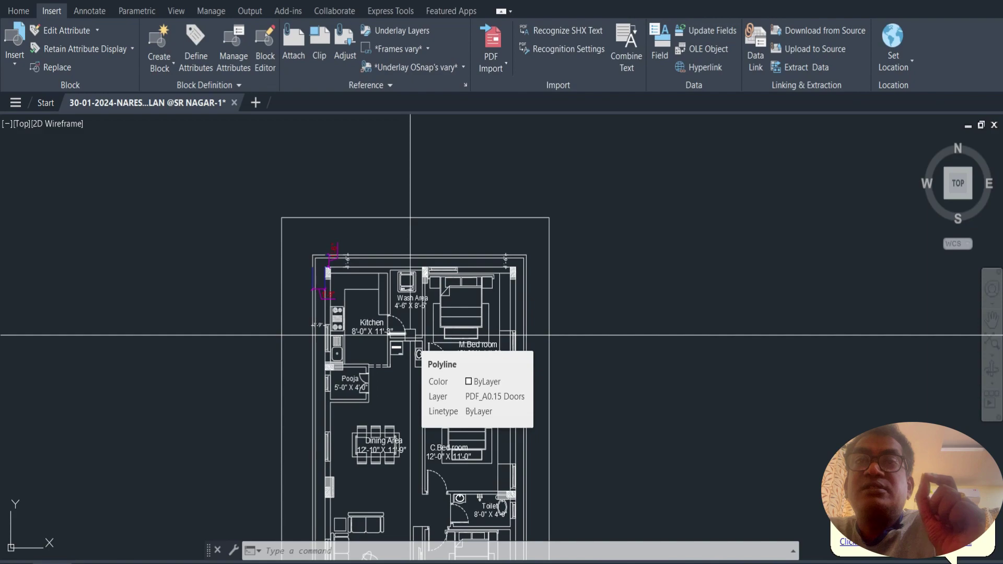
Step: Window-select the entire old floor plan and erase it
{"action": "scroll", "coordinate": [413, 335], "scroll_direction": "down", "scroll_amount": 10}
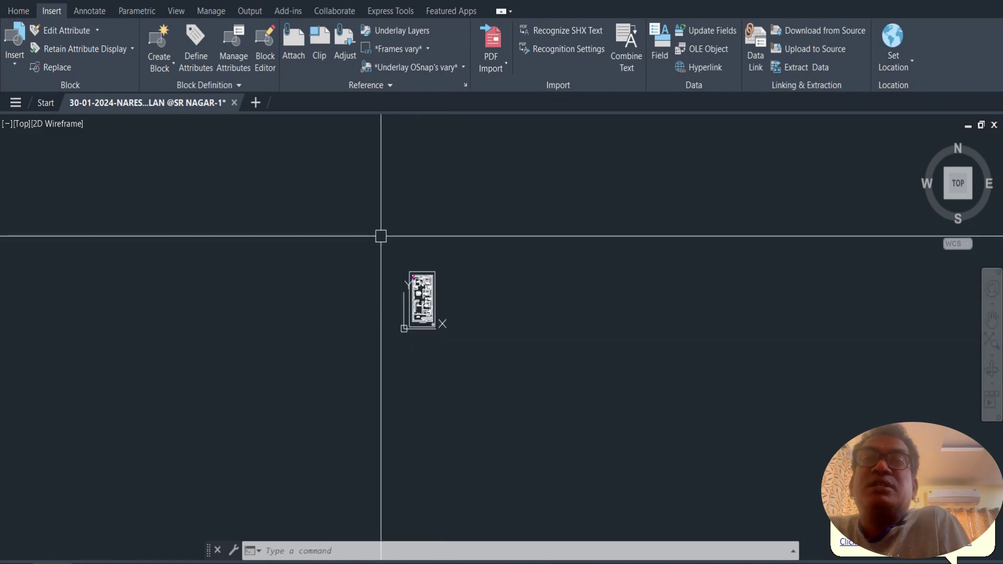
{"action": "left_click", "coordinate": [378, 217]}
{"action": "left_click", "coordinate": [573, 412]}
{"action": "type", "text": "E"}
{"action": "key", "text": "Return"}
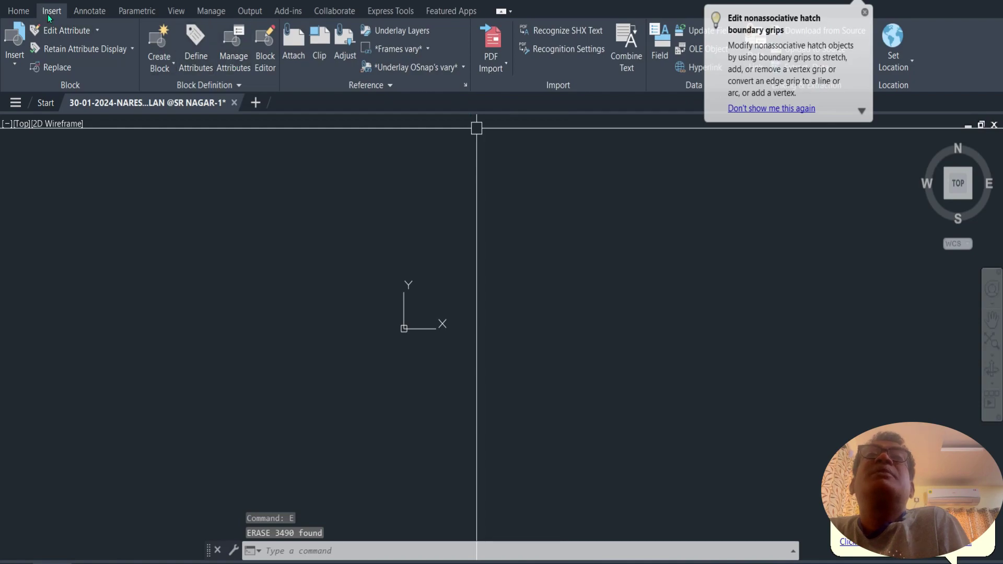
{"action": "left_click", "coordinate": [493, 37]}
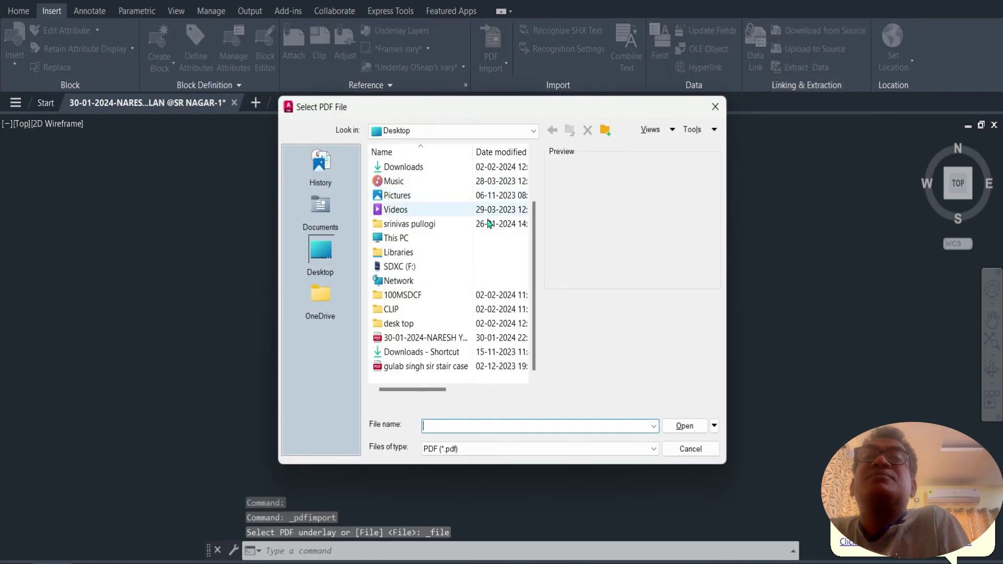
{"action": "left_click", "coordinate": [425, 366]}
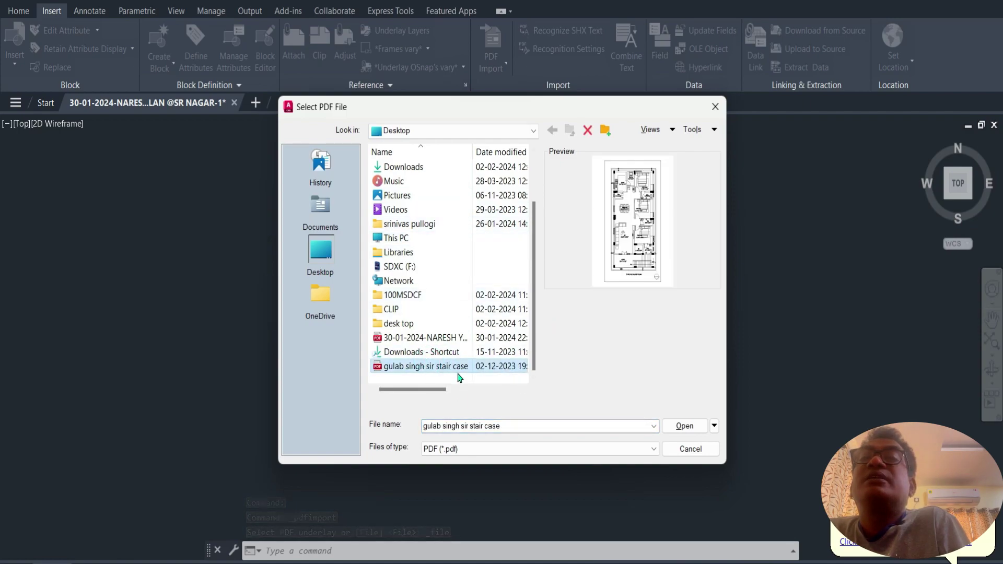
{"action": "left_click", "coordinate": [681, 427]}
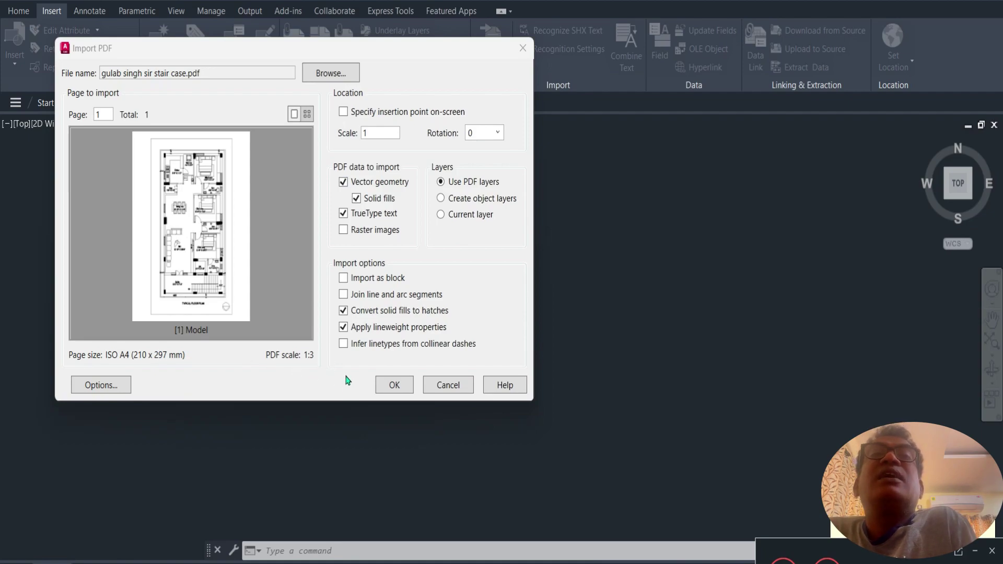
Step: Confirm the PDF import, then check the sofa outline and top wall line by selecting them
{"action": "left_click", "coordinate": [386, 387]}
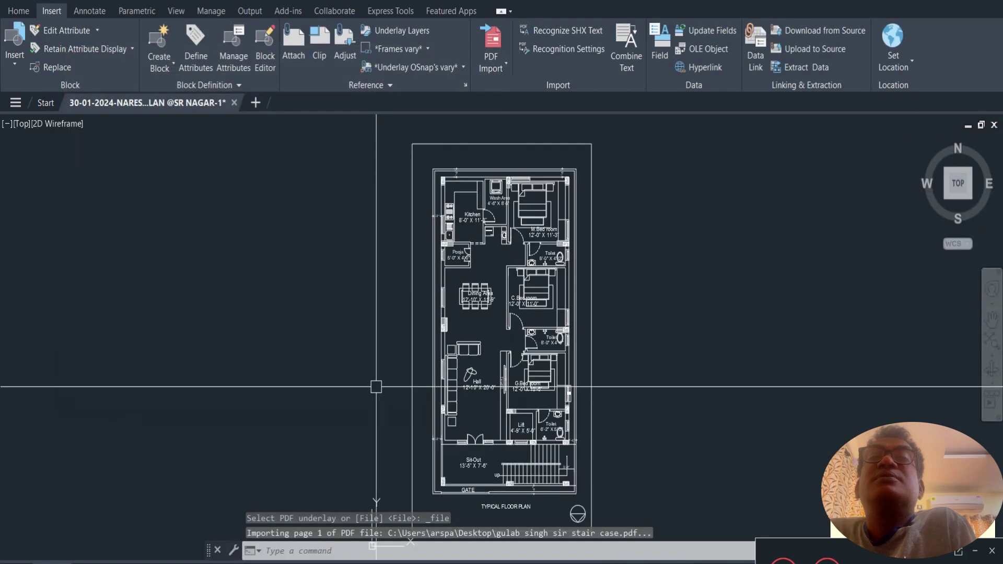
{"action": "scroll", "coordinate": [471, 368], "scroll_direction": "up", "scroll_amount": 4}
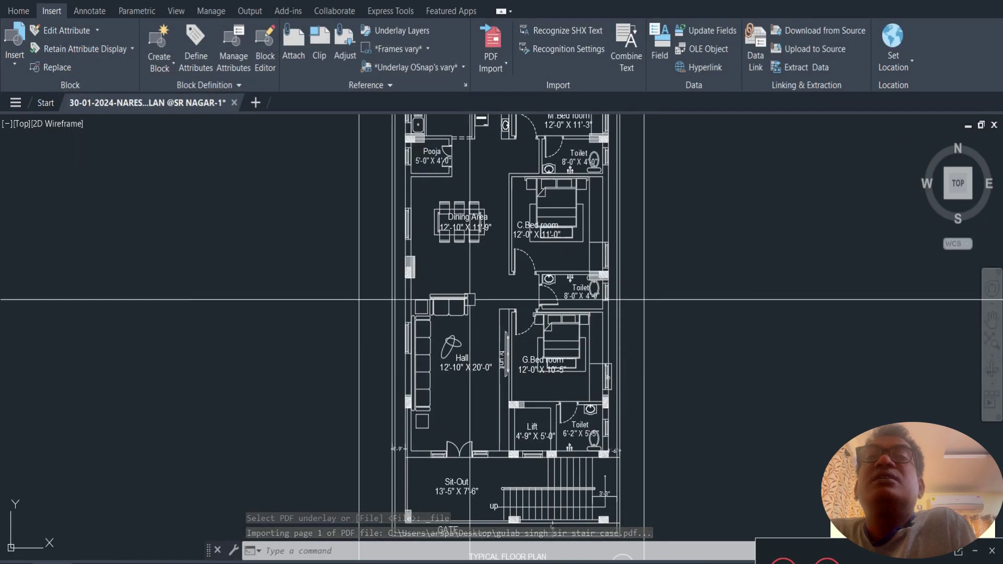
{"action": "left_click", "coordinate": [433, 305]}
{"action": "scroll", "coordinate": [475, 295], "scroll_direction": "up", "scroll_amount": 6}
{"action": "scroll", "coordinate": [475, 295], "scroll_direction": "down", "scroll_amount": 4}
{"action": "key", "text": "Escape"}
{"action": "key", "text": "Escape"}
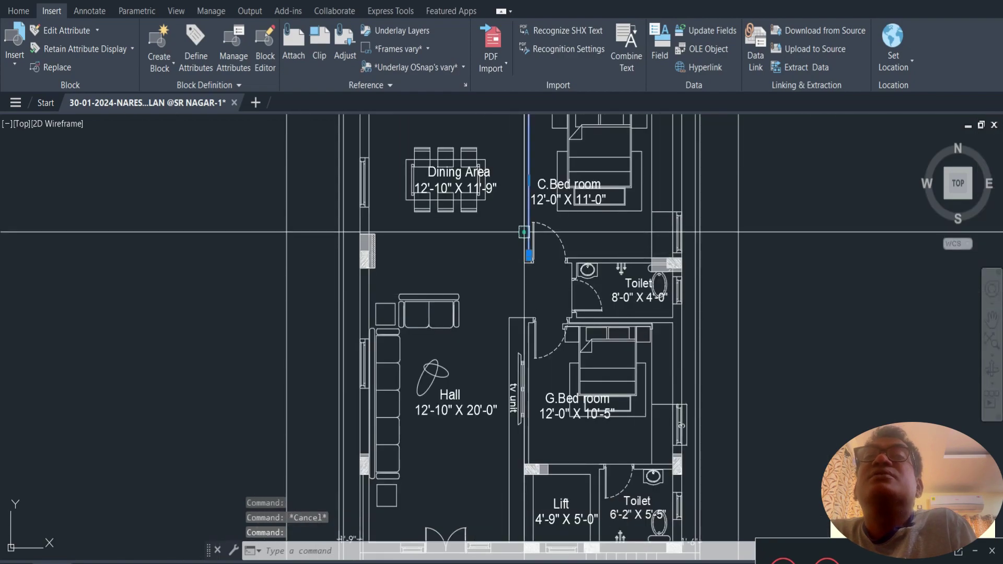
{"action": "scroll", "coordinate": [492, 270], "scroll_direction": "down", "scroll_amount": 6}
{"action": "scroll", "coordinate": [462, 258], "scroll_direction": "up", "scroll_amount": 5}
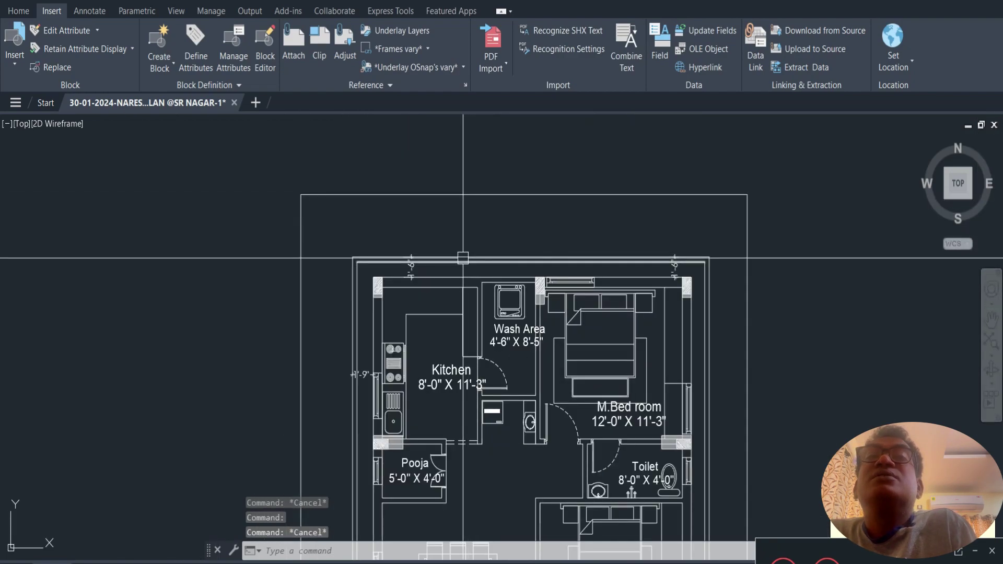
{"action": "left_click", "coordinate": [462, 261]}
{"action": "scroll", "coordinate": [464, 255], "scroll_direction": "up", "scroll_amount": 2}
{"action": "key", "text": "Escape"}
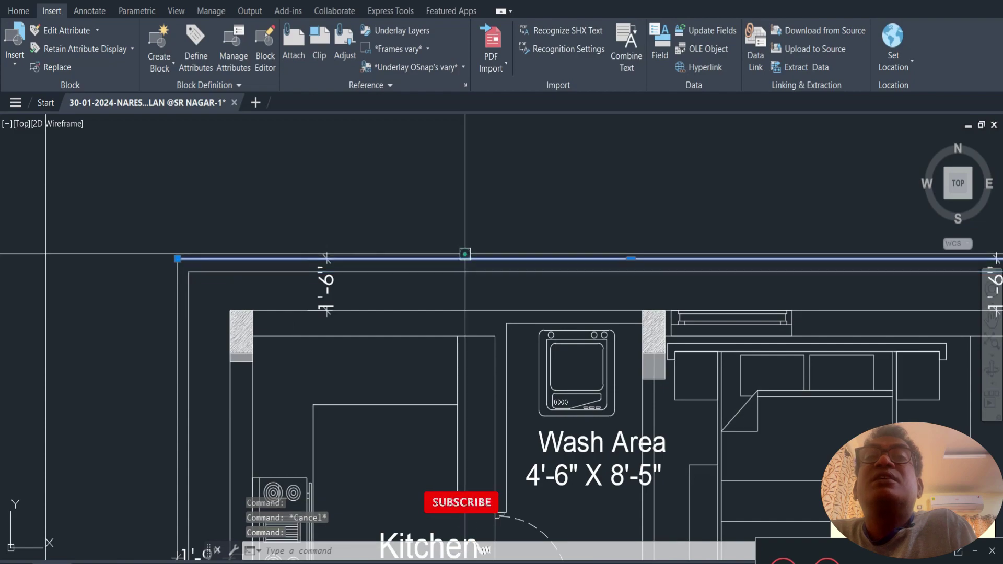
Step: Dimension the top-left wall with a 1'-6" linear dimension placed to its left
{"action": "type", "text": "dli"}
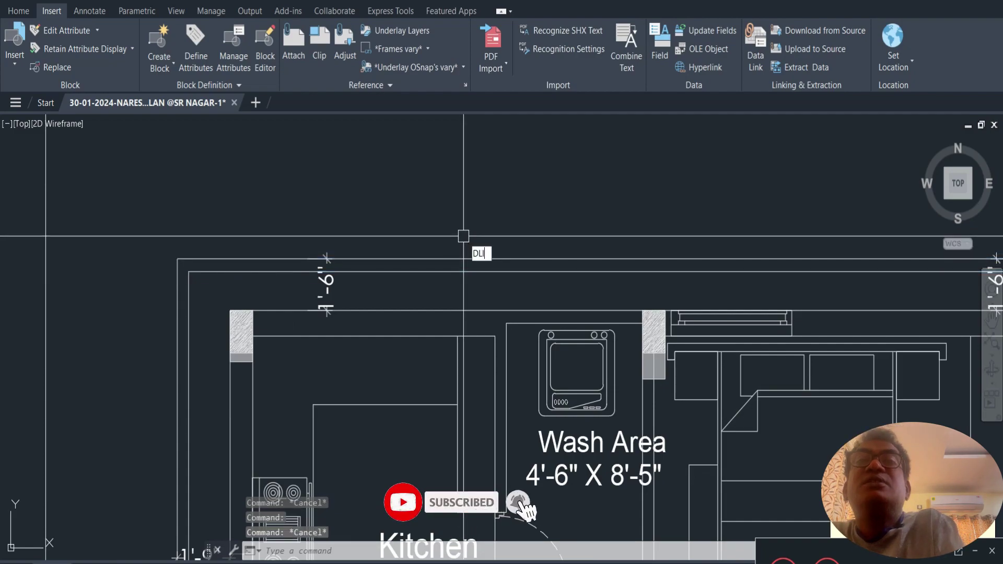
{"action": "key", "text": "Return"}
{"action": "left_click", "coordinate": [231, 311]}
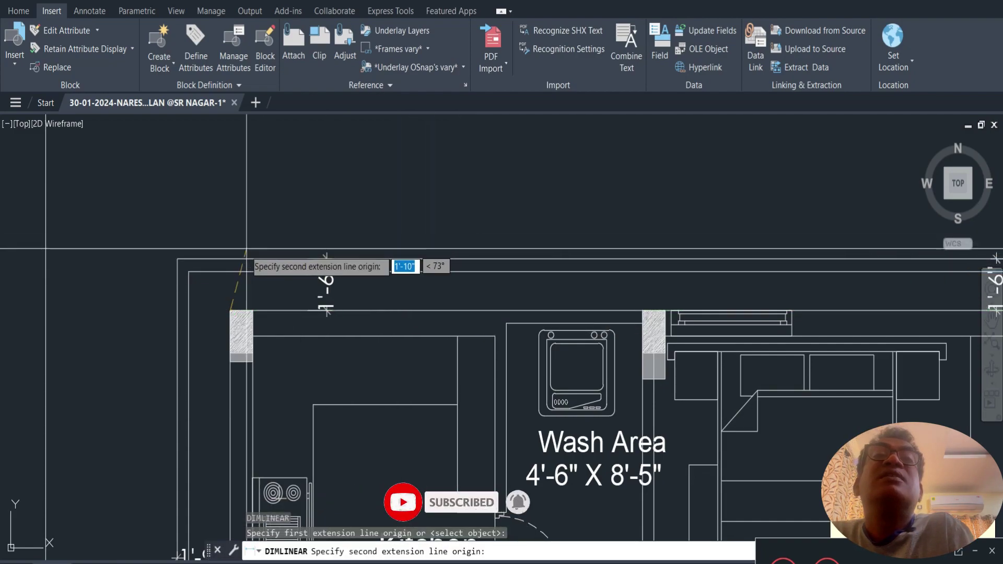
{"action": "left_click", "coordinate": [230, 260]}
{"action": "left_click", "coordinate": [160, 246]}
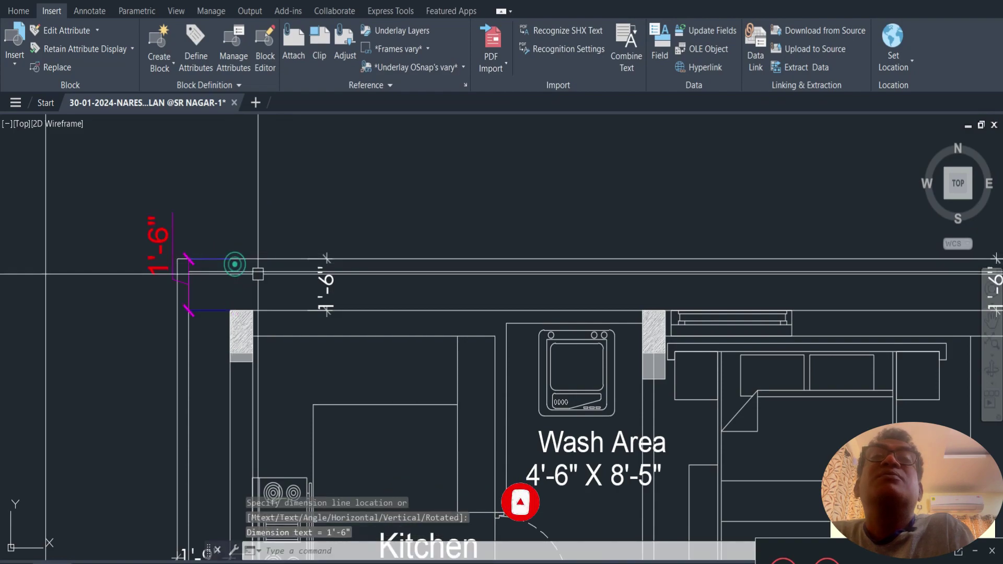
{"action": "scroll", "coordinate": [308, 246], "scroll_direction": "down", "scroll_amount": 5}
{"action": "scroll", "coordinate": [336, 217], "scroll_direction": "down", "scroll_amount": 3}
{"action": "scroll", "coordinate": [287, 396], "scroll_direction": "up", "scroll_amount": 5}
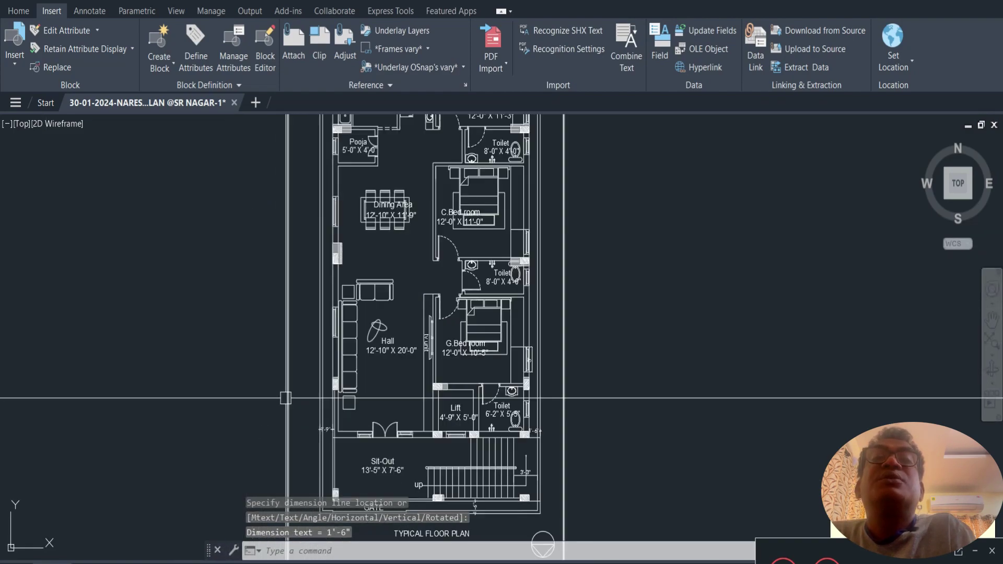
{"action": "scroll", "coordinate": [360, 359], "scroll_direction": "down", "scroll_amount": 3}
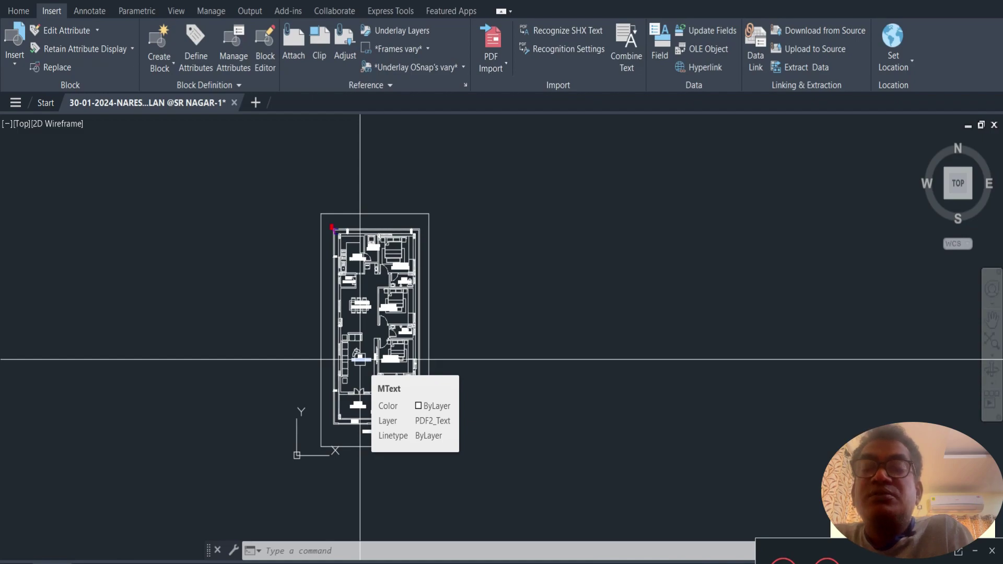
{"action": "scroll", "coordinate": [452, 327], "scroll_direction": "down", "scroll_amount": 2}
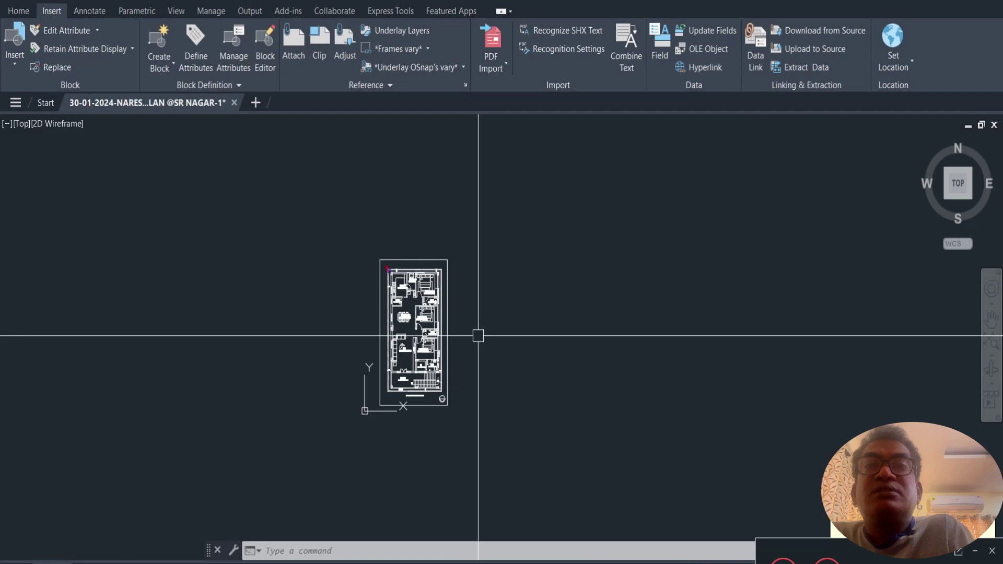